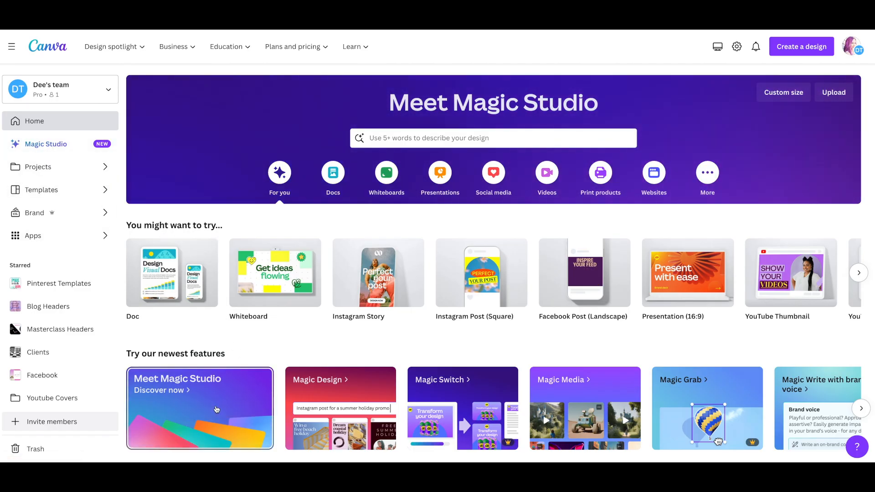
Open the Text to Image generator from Magic Studio and try it out in a new design
left_click(55, 146)
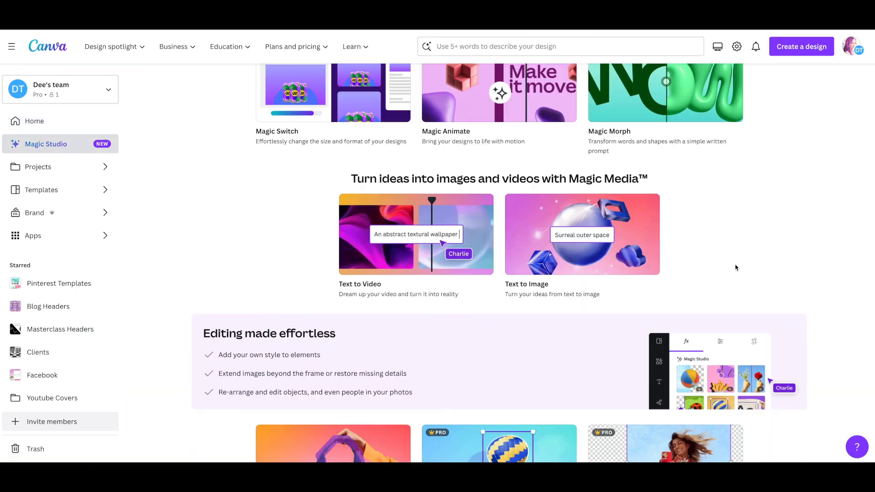
left_click(588, 241)
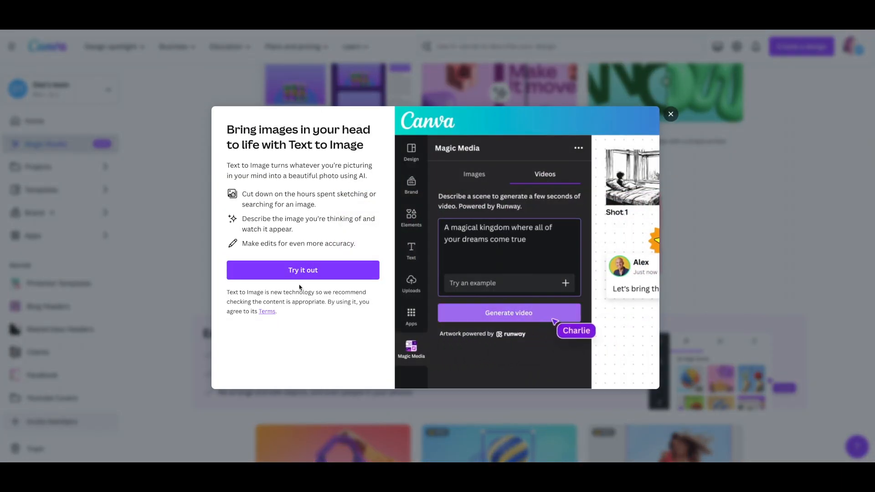
left_click(301, 271)
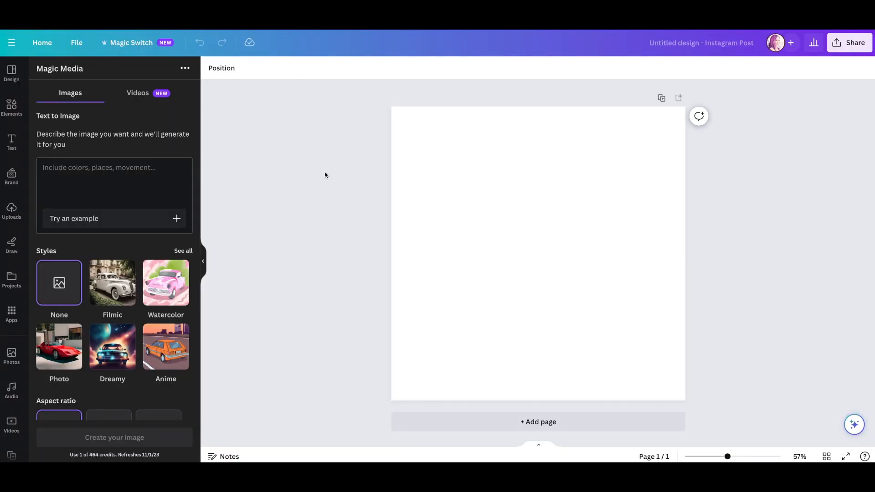
Generate images from the prompt "An image of a rabbit, wearing roller skates, detailed, realistic, HD"
scroll(153, 201, "down", 2)
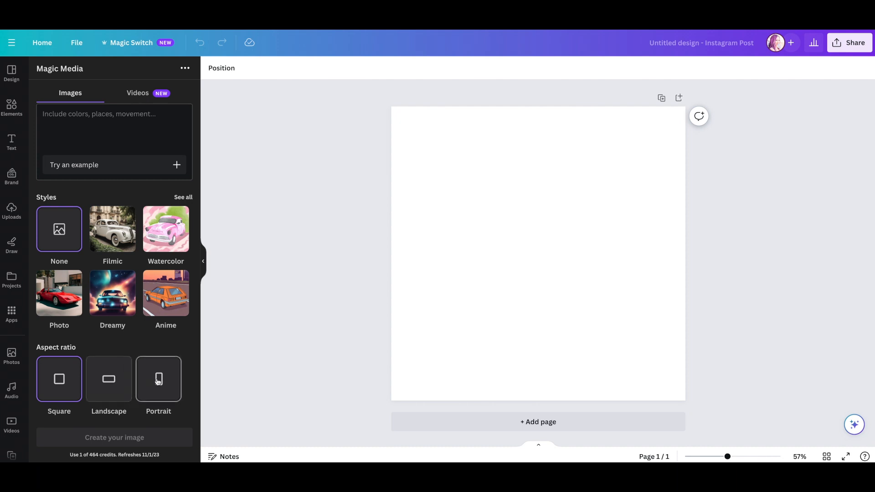
scroll(100, 233, "up", 1)
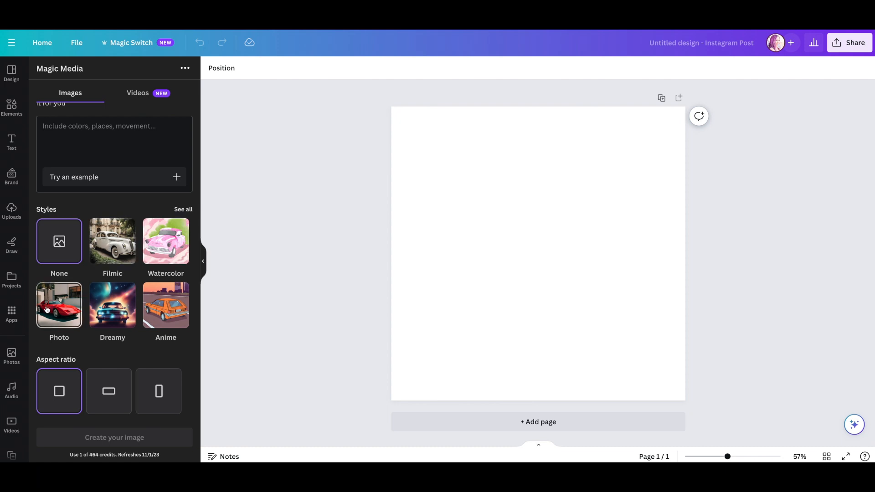
scroll(64, 302, "up", 3)
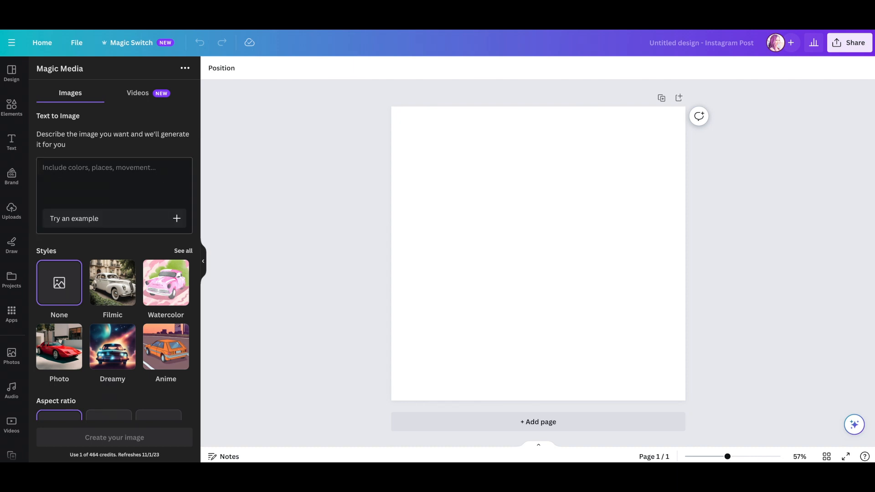
left_click(90, 168)
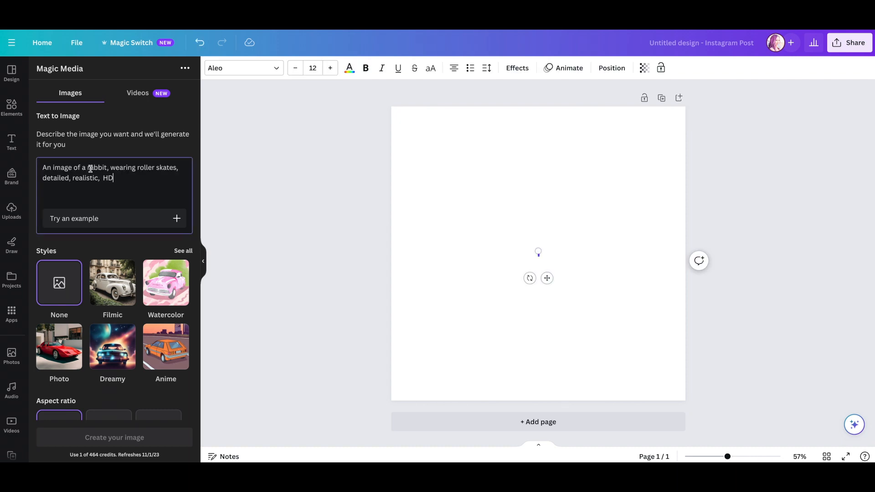
type("An image of a rabbit, wearing roller skates, detailed, realistic,  HD")
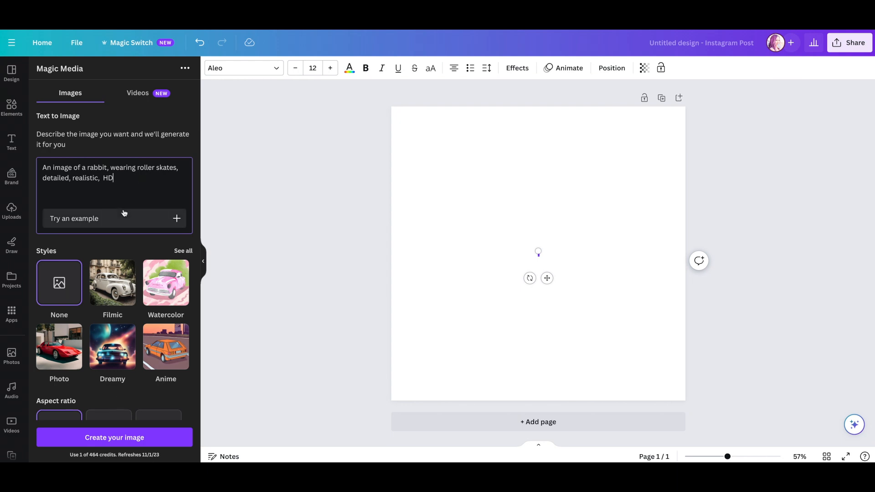
scroll(123, 179, "down", 1)
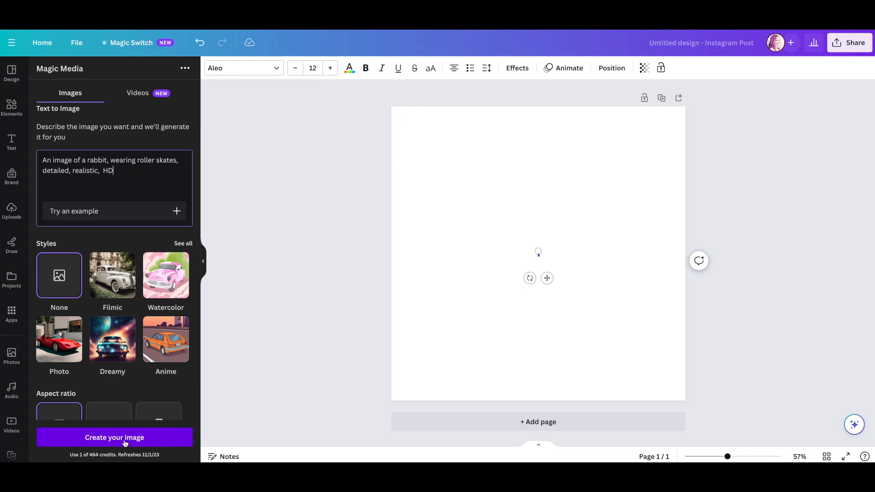
left_click(568, 332)
left_click(114, 440)
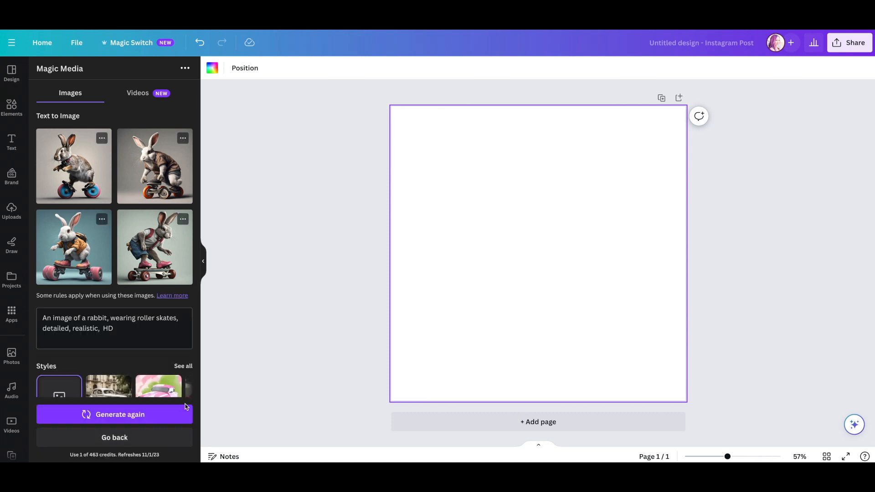
Place the first generated rabbit image on the page and enlarge it until it covers the whole page
left_click_drag(69, 171, 429, 188)
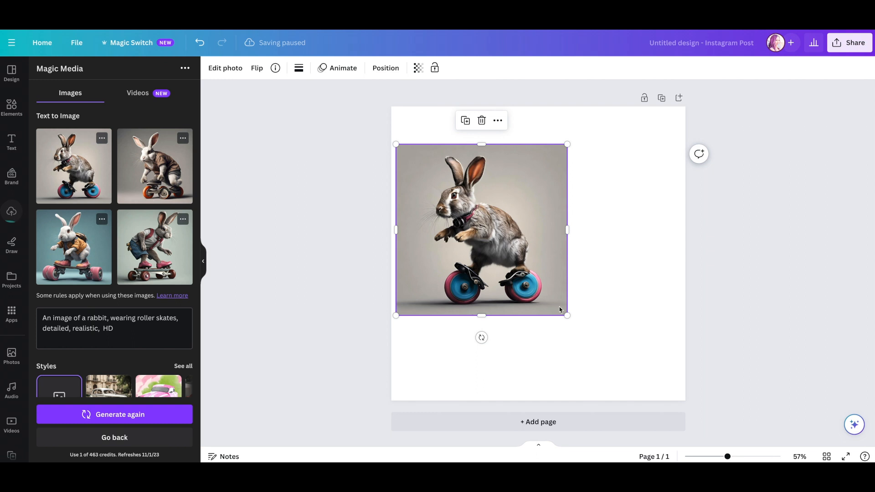
left_click_drag(565, 315, 717, 450)
left_click_drag(538, 304, 523, 257)
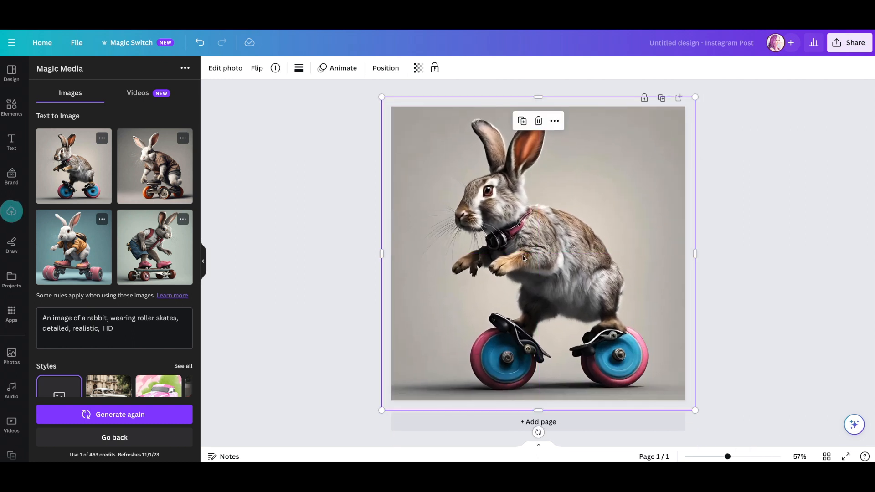
left_click(325, 266)
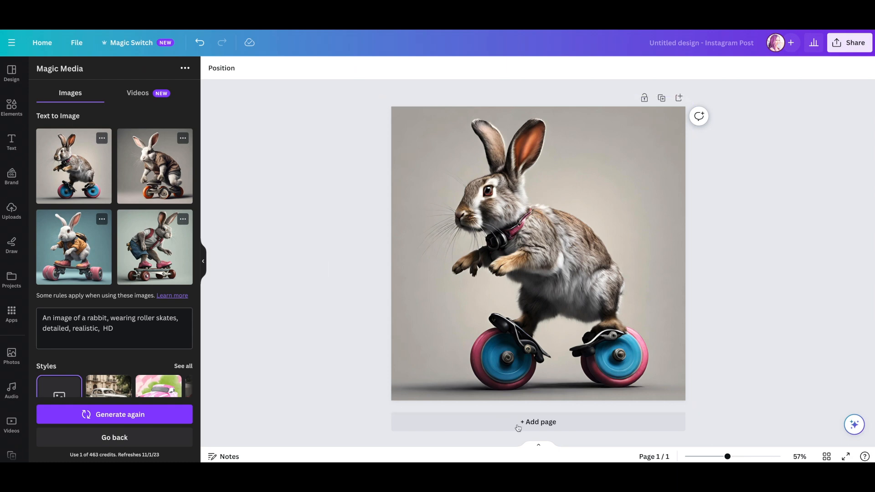
Add a second page and regenerate the rabbit images with "realistic" replaced by "pixar style" in the prompt
left_click(535, 423)
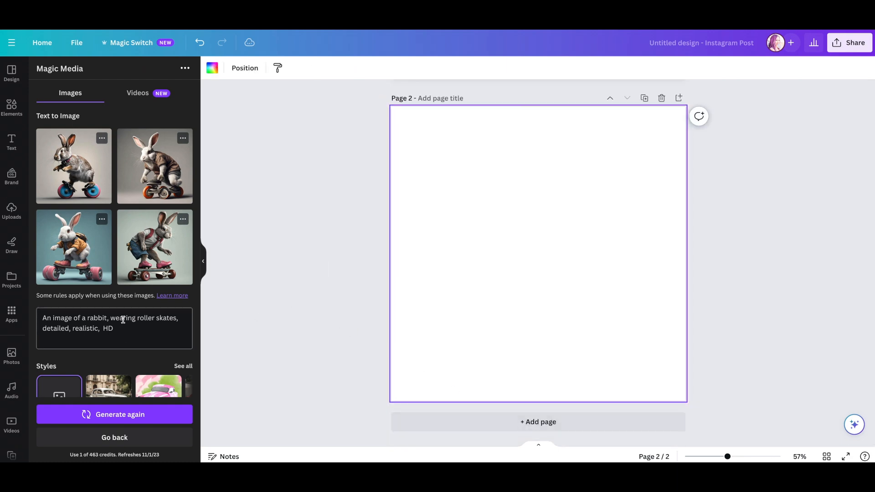
double_click(88, 329)
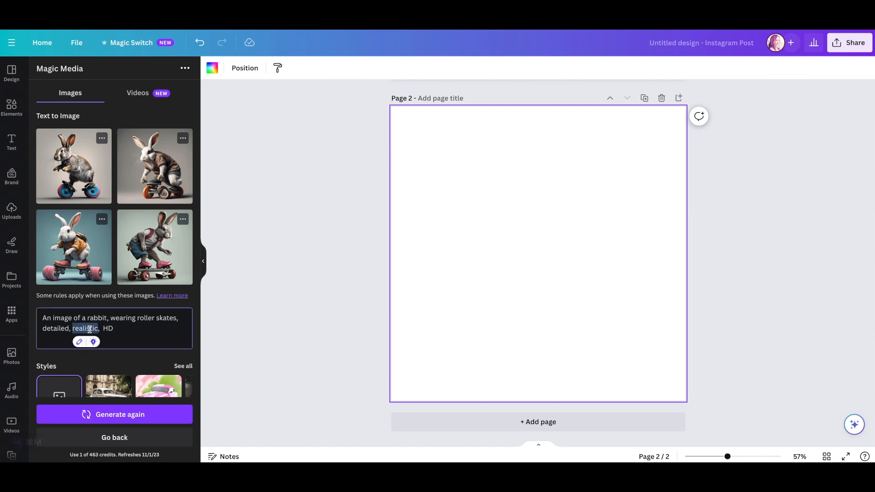
type("pixar style")
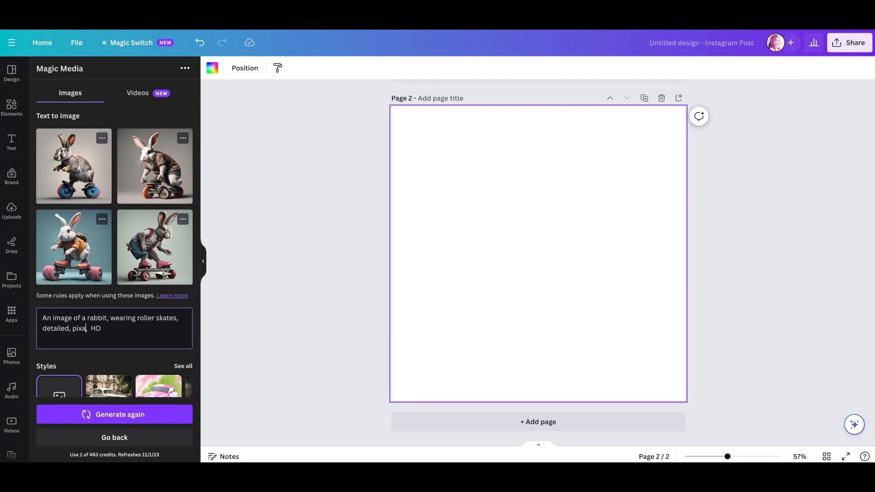
key("Return")
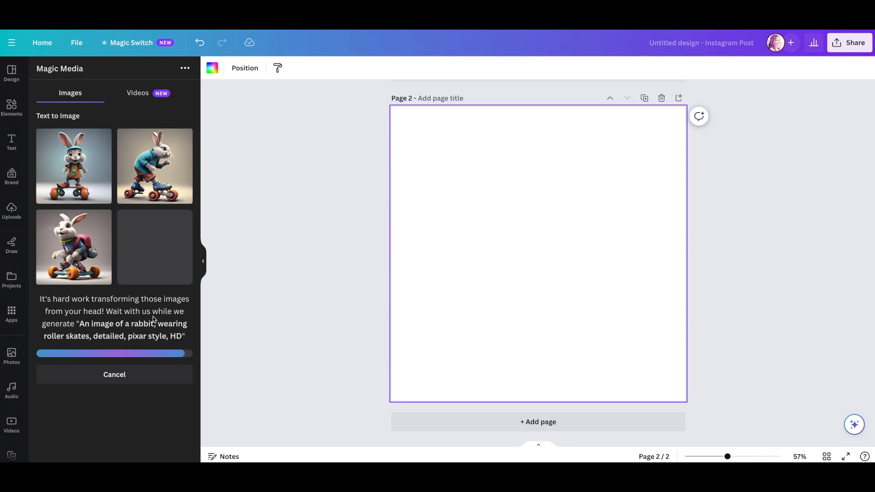
Place the fourth generated rabbit, in the green outfit with a blue backpack, on page 2 and enlarge it to fill the page
left_click_drag(151, 251, 450, 164)
left_click_drag(586, 289, 712, 415)
left_click_drag(572, 311, 552, 300)
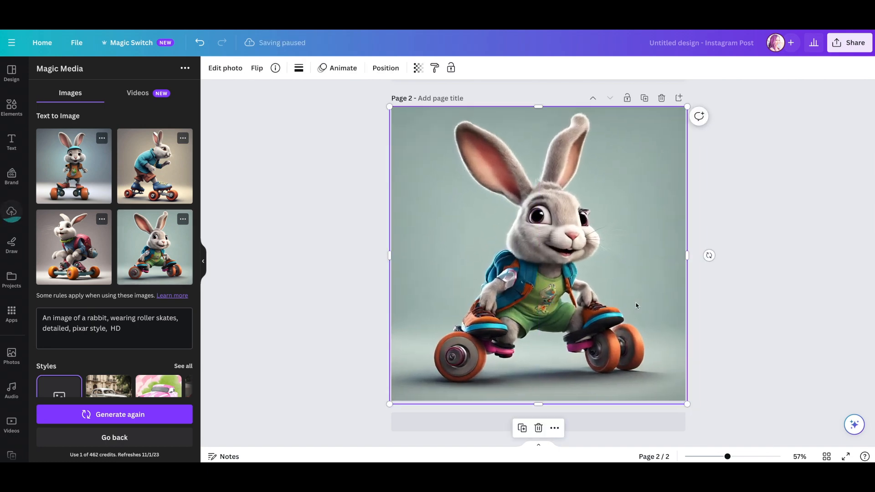
left_click(725, 338)
Start a new prompt and generate images from "Image of a cat, wearing a ball gown on the cover of vogue, realistic, detailed, HD"
scroll(726, 338, "up", 1)
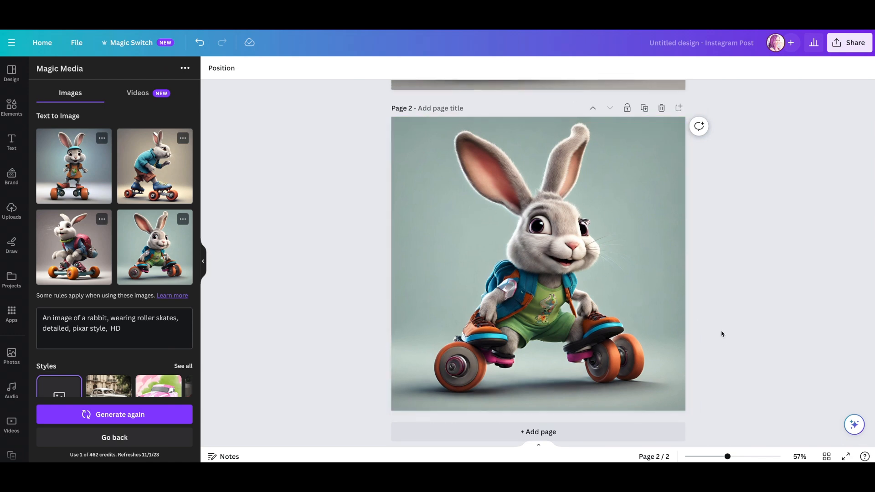
scroll(718, 329, "up", 2)
scroll(718, 328, "up", 5)
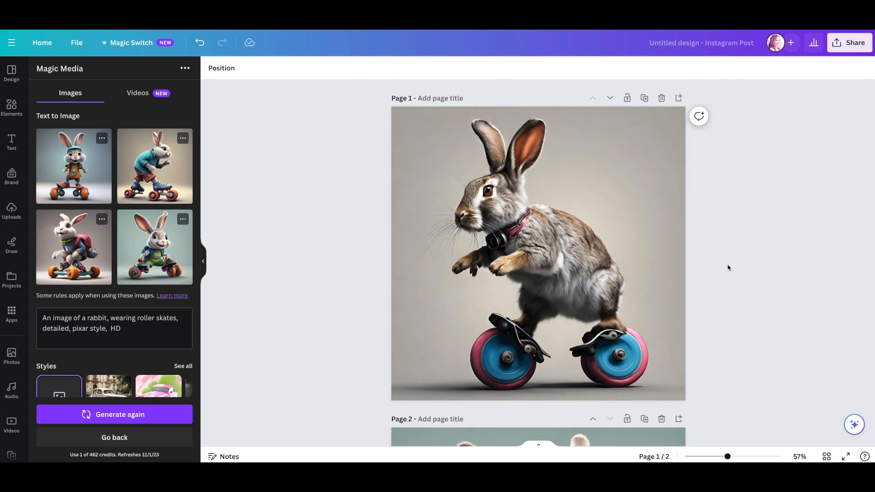
scroll(728, 268, "down", 6)
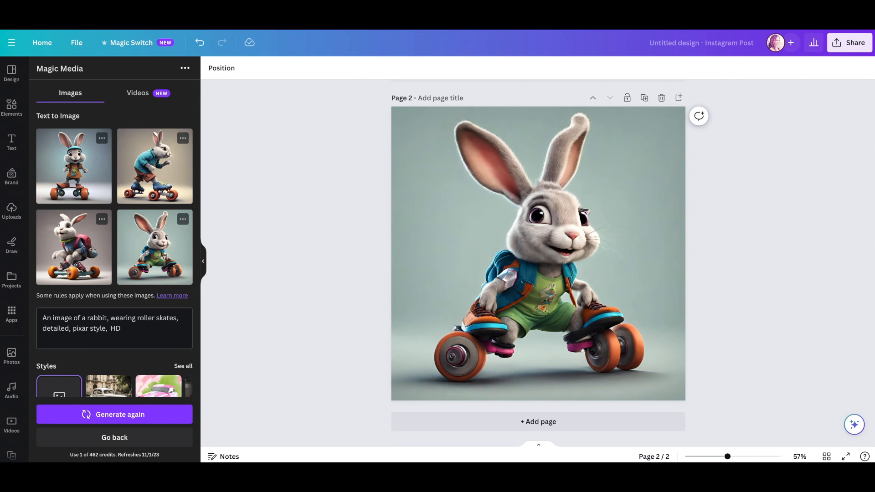
left_click(115, 438)
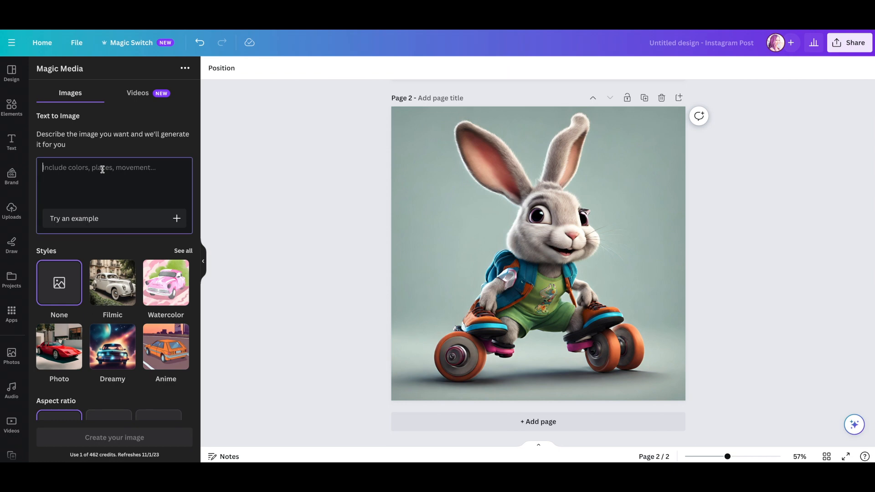
type("Image of a cat, wearing a ball gown on the cover of vogue, realistic, detailed, HD")
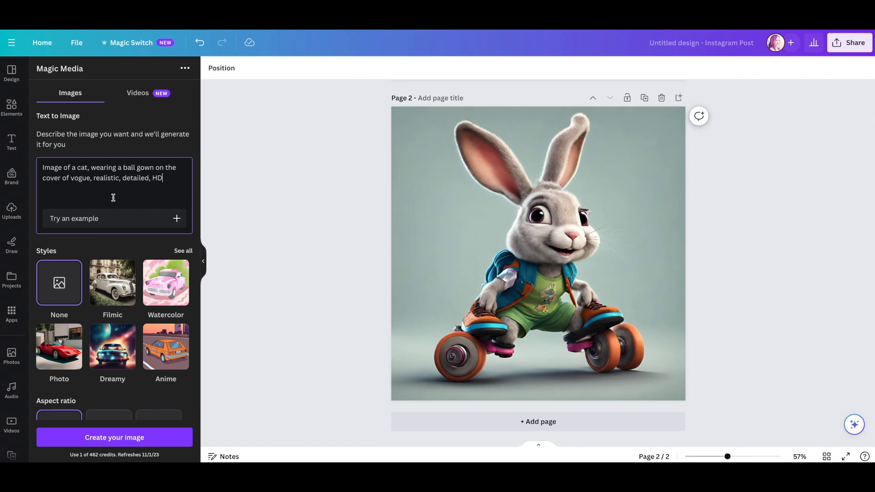
left_click(123, 437)
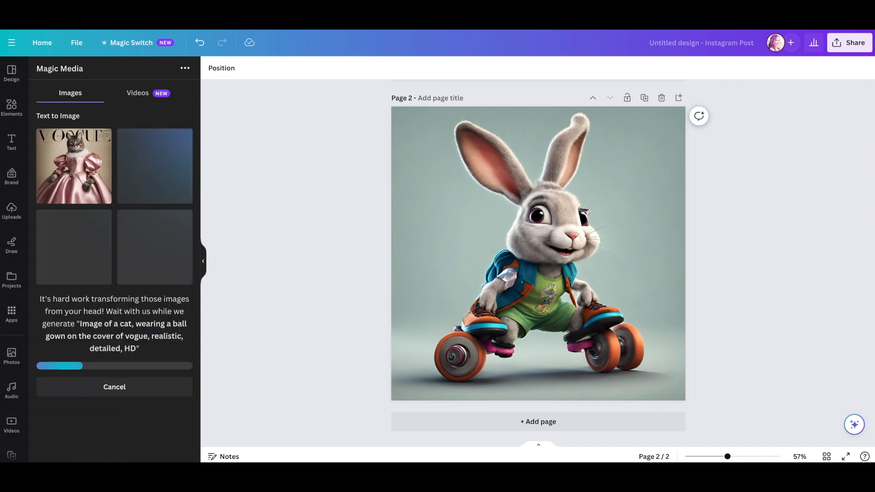
Add a third page and fill it with the fourth generated cat image, the one in the fluffy pink gown with a bow
left_click(533, 424)
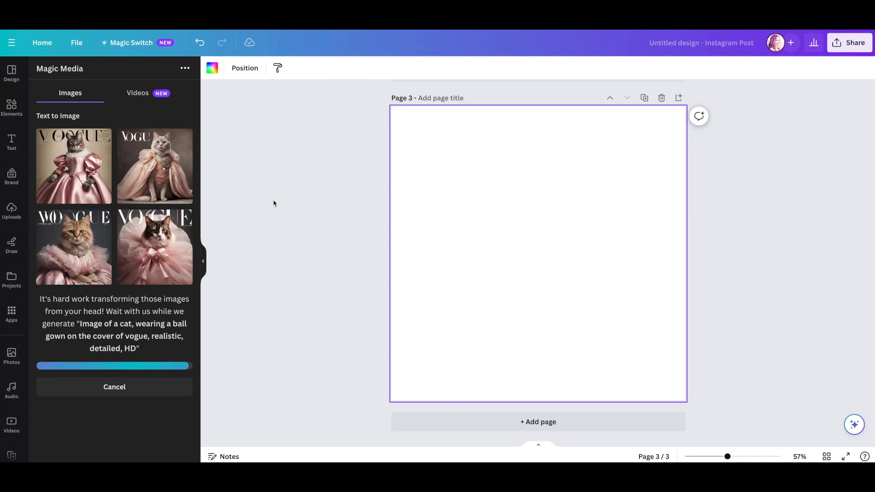
left_click_drag(153, 253, 424, 178)
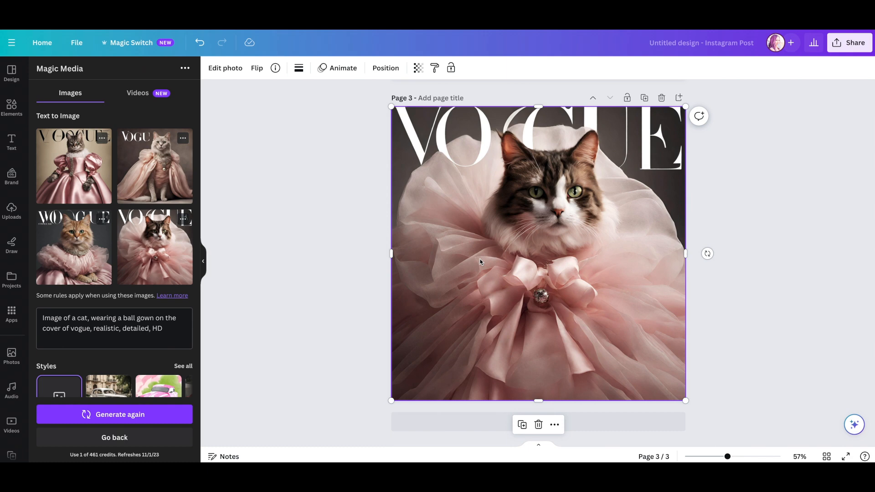
Add a fourth page, place the first cat image in the pink satin gown on it and enlarge it to cover the page
left_click(424, 422)
left_click_drag(58, 153, 482, 186)
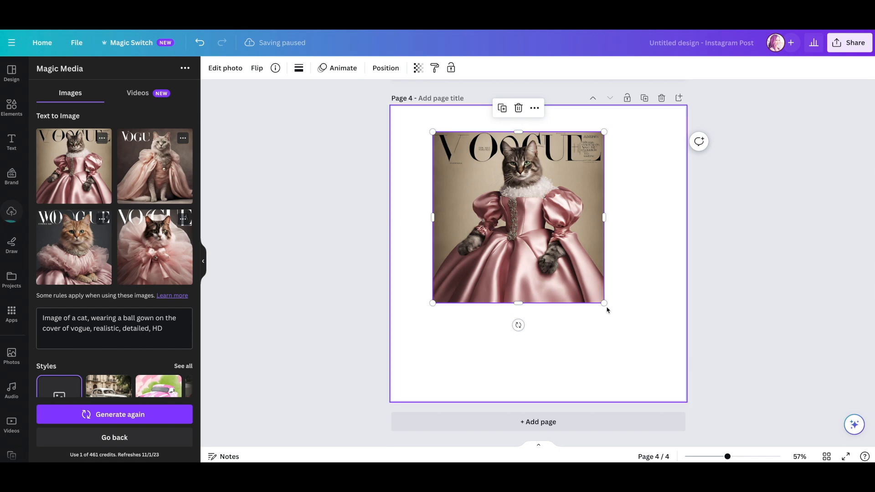
left_click_drag(605, 305, 533, 286)
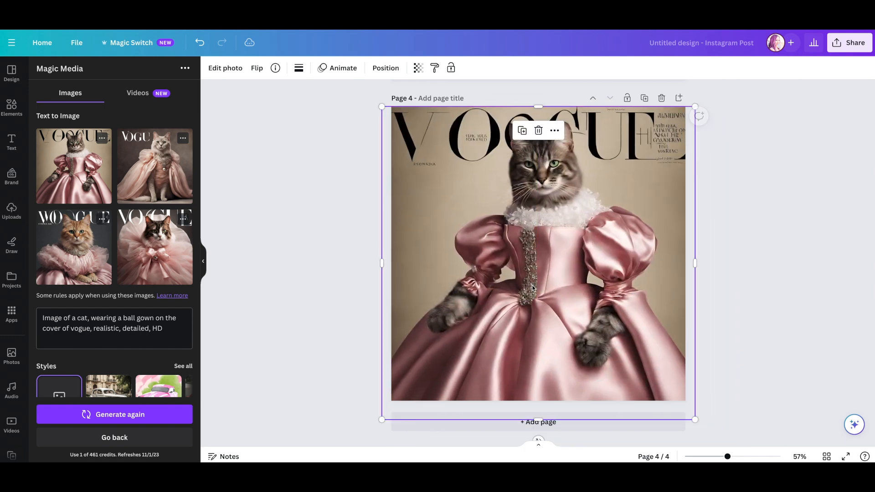
left_click(336, 246)
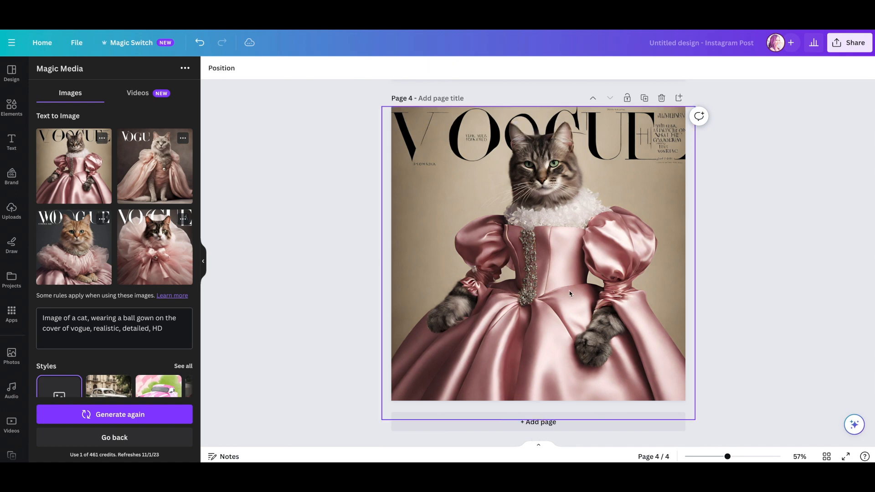
scroll(570, 288, "up", 2)
scroll(570, 288, "up", 7)
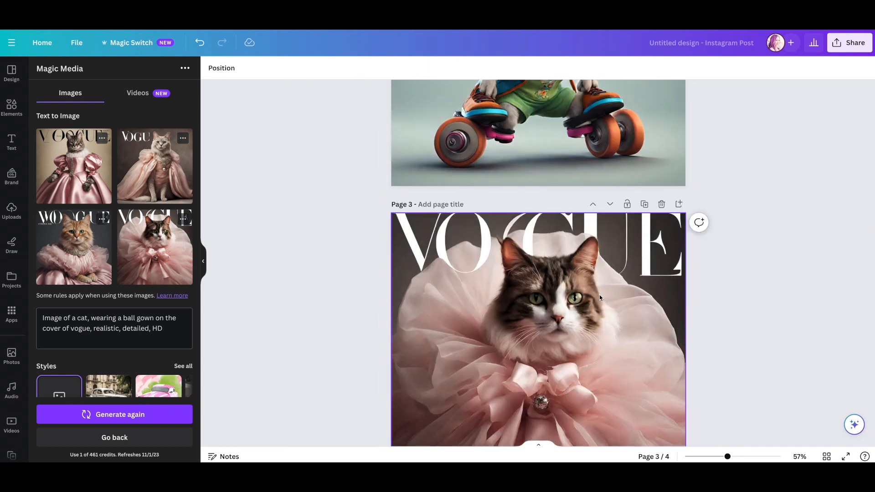
scroll(600, 294, "down", 5)
scroll(598, 297, "down", 2)
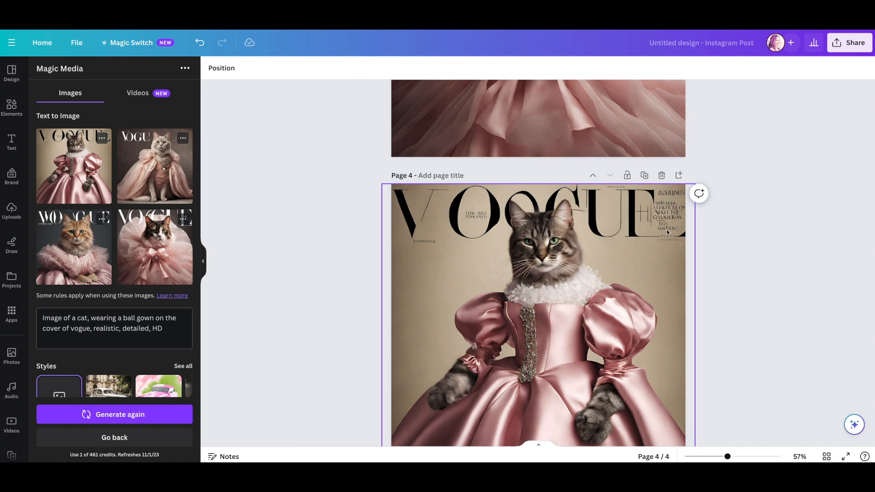
scroll(504, 266, "down", 2)
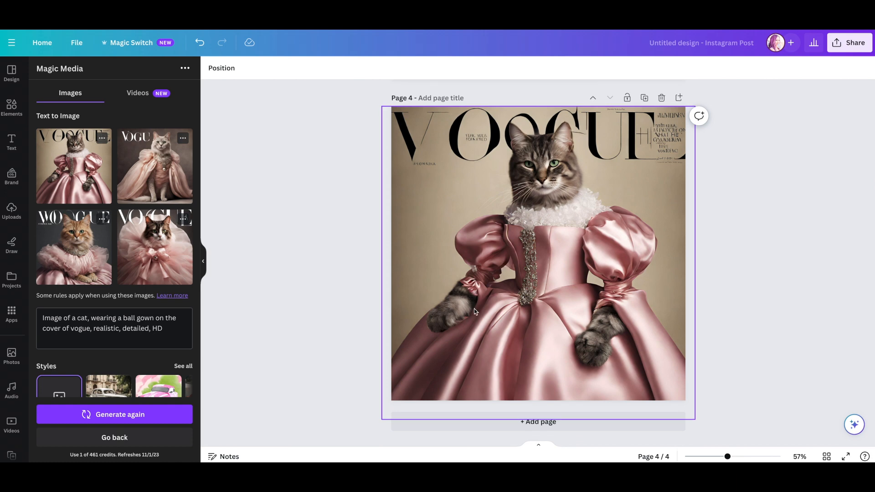
Add a fifth page and generate images from "Image of a cat, wearing a red ball gown on the cover of vogue, pixar style, detailed, HD"
left_click(434, 426)
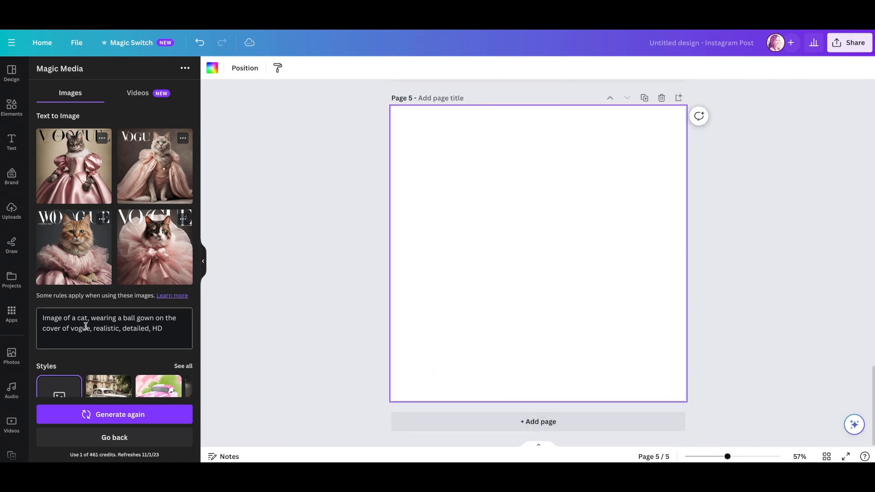
double_click(105, 328)
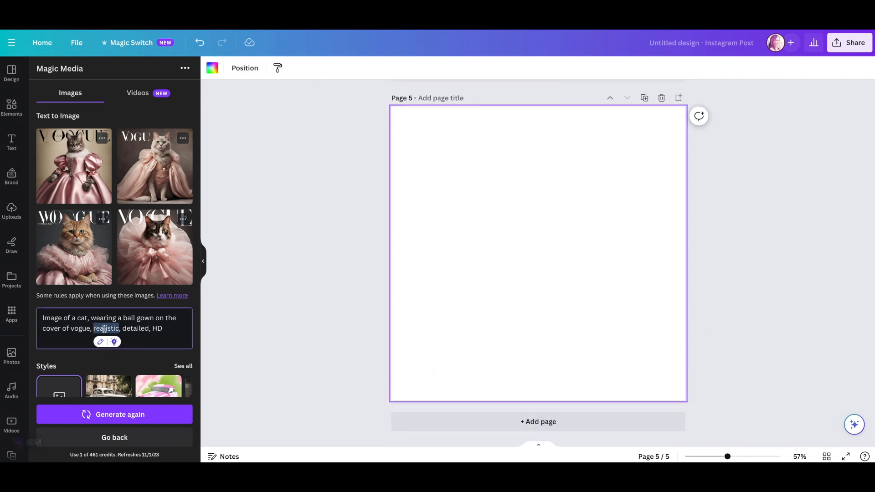
type("pixar sty")
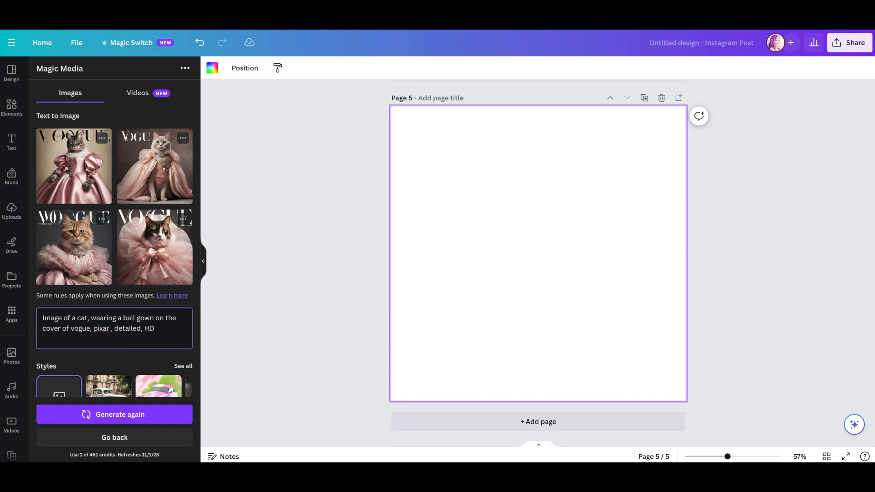
type("le")
left_click(123, 318)
type("red")
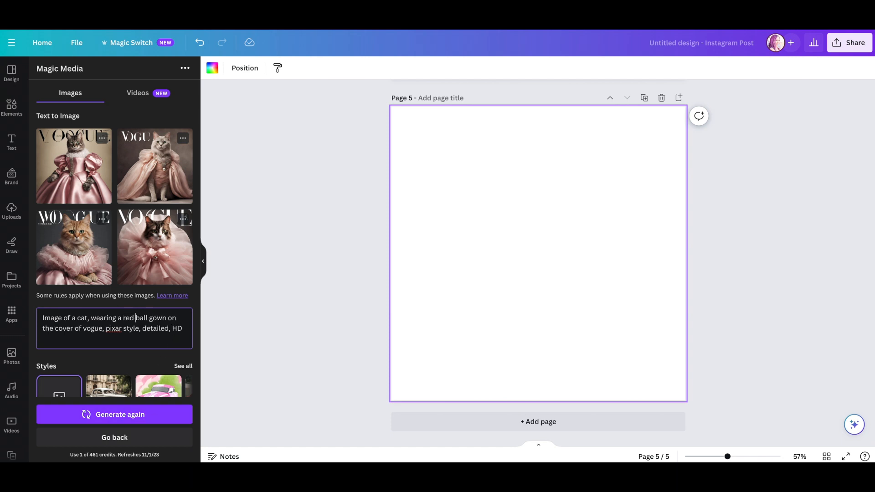
left_click(129, 414)
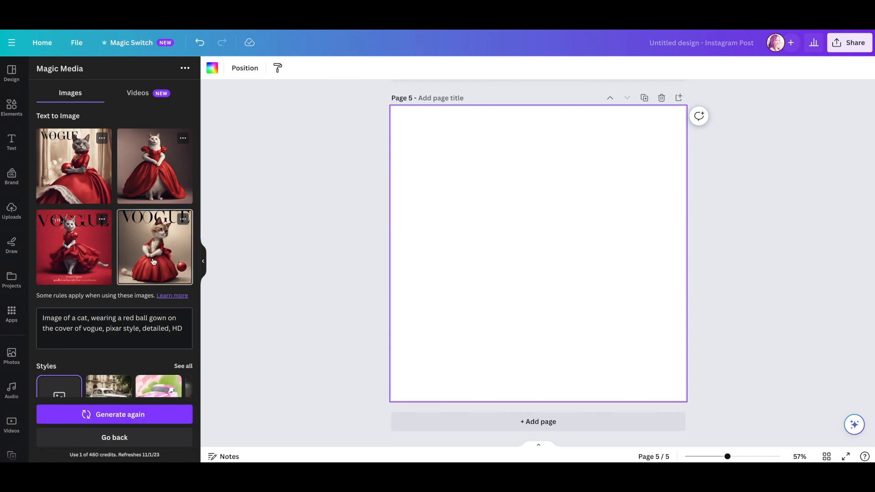
Place the fourth generated cat image, the one in the red gown beside a red ball, on page 5 and enlarge it to nearly fill the page
left_click_drag(154, 261, 458, 209)
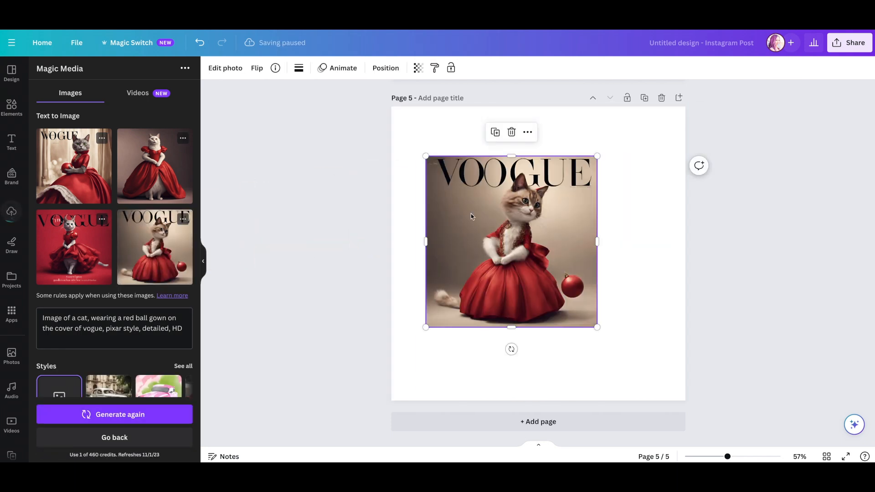
left_click_drag(426, 156, 373, 103)
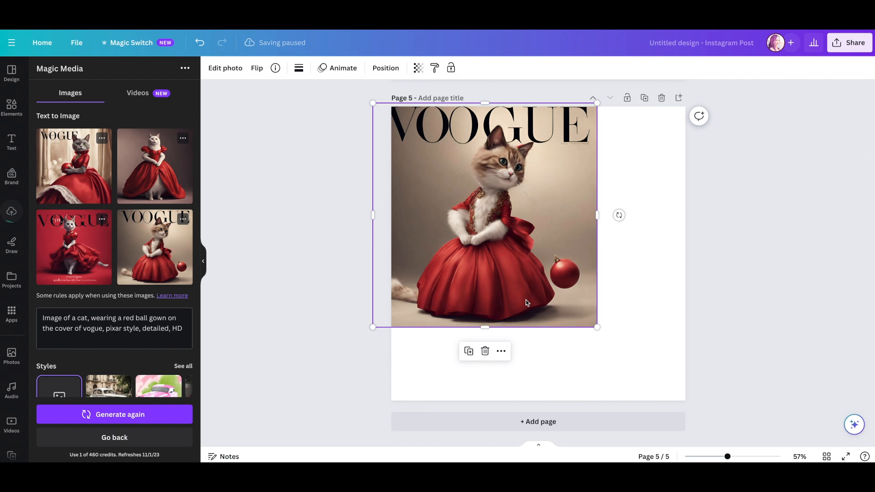
left_click_drag(597, 327, 691, 398)
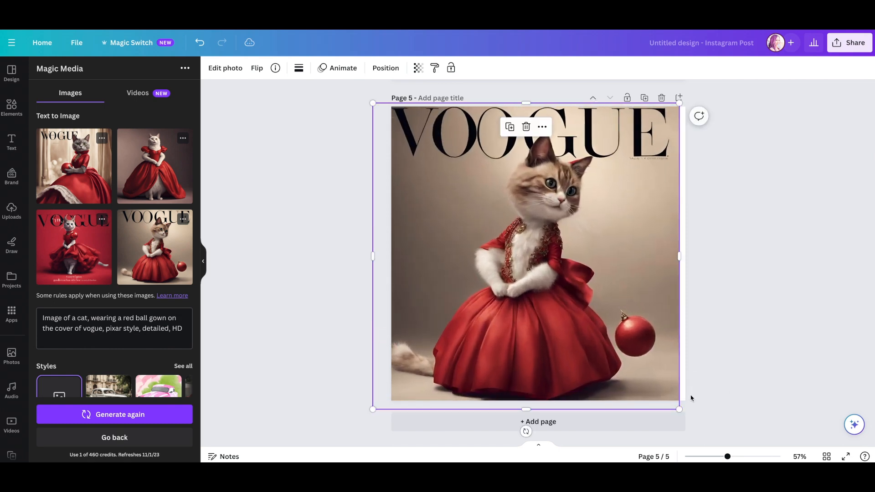
left_click(711, 323)
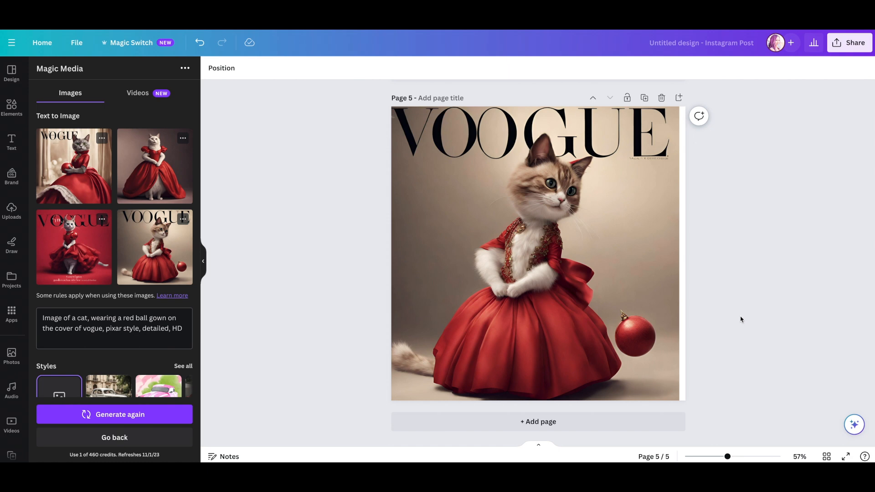
Add a sixth page and generate images from the new prompt "Image of an evil clown, wearing a ball gown, realistic, detailed, HD"
key("ctrl+Return")
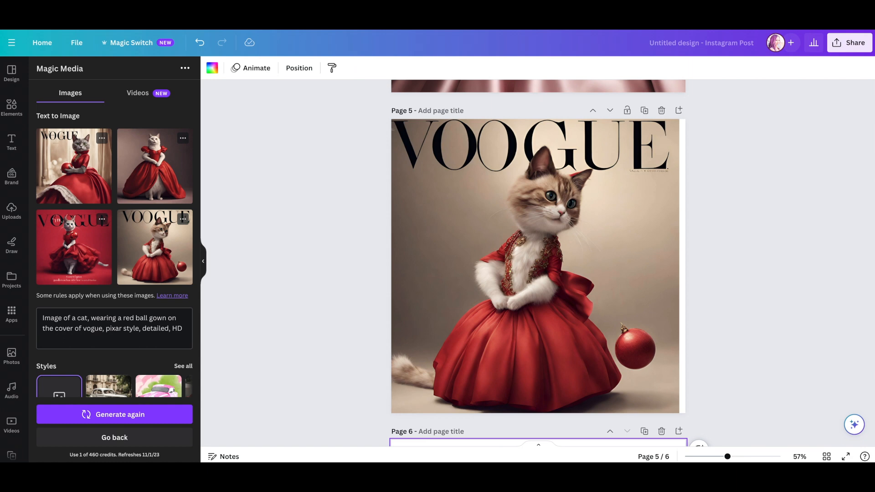
left_click(96, 325)
key("super+a")
key("BackSpace")
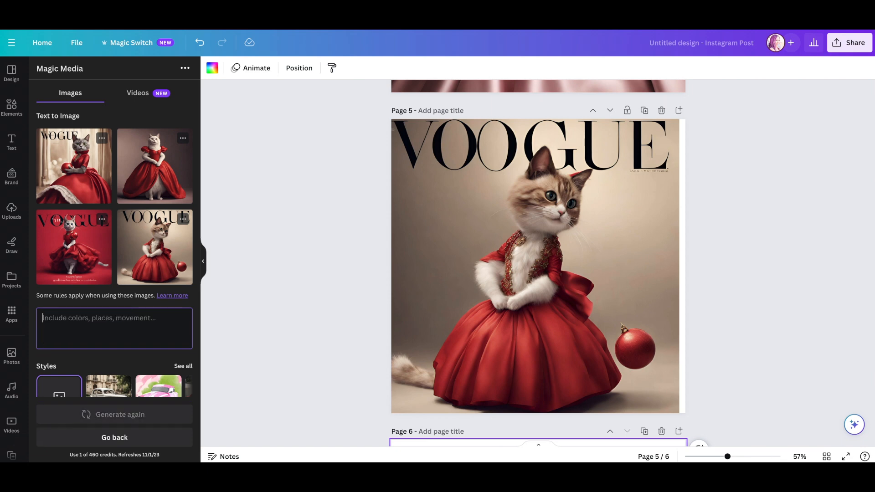
type("Image of an evil clown, wearing a ball gown, realistic, detailed, HD")
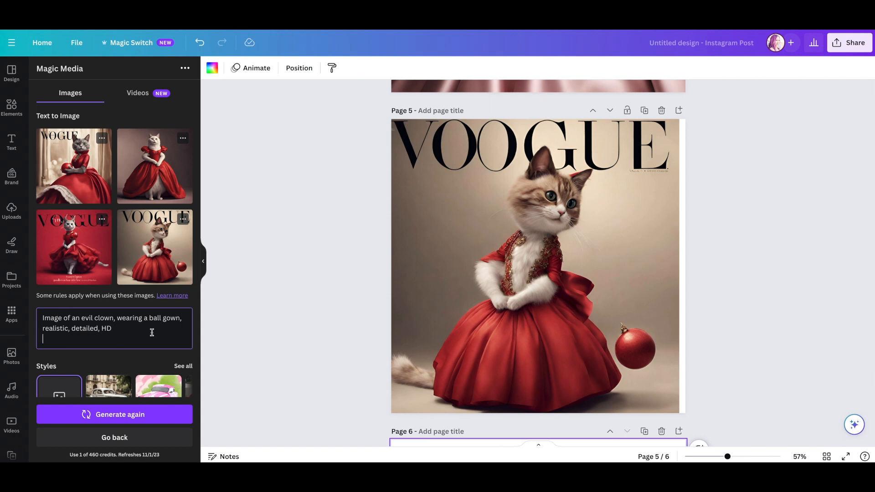
left_click(113, 418)
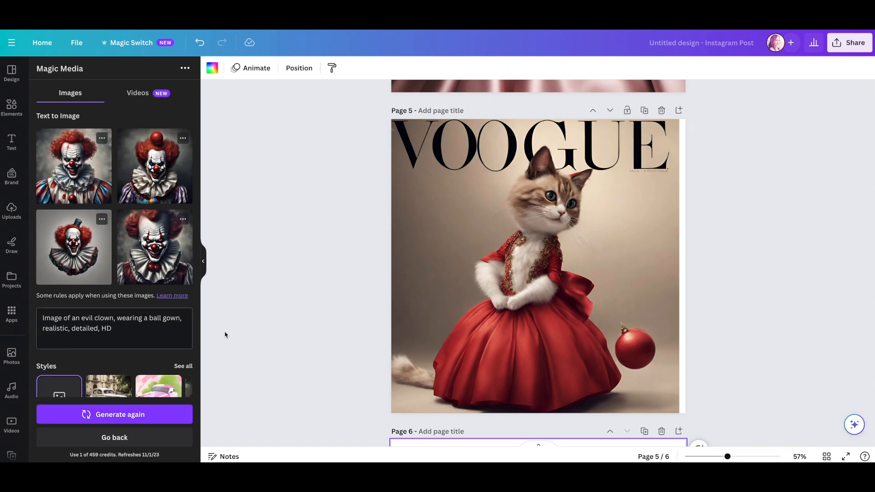
Insert "full body," after "evil clown," in the prompt and generate the images again
left_click(118, 319)
type("full body,")
left_click(114, 413)
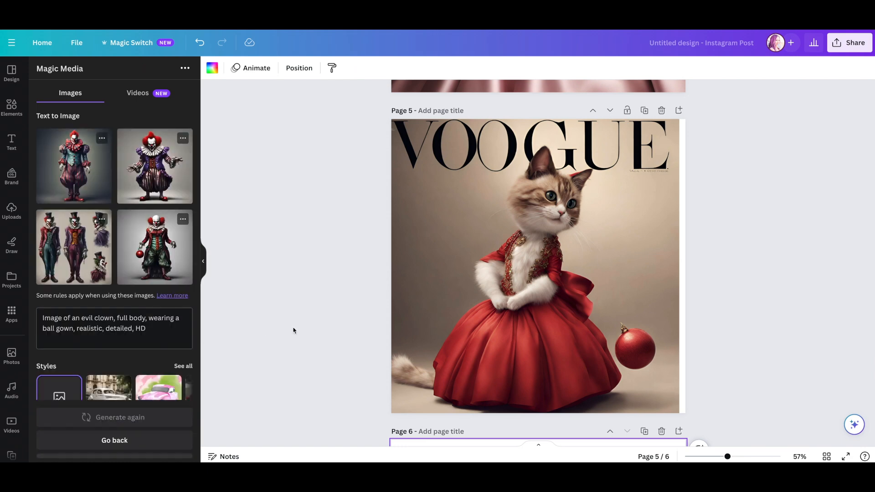
Replace "ball gown" with "dress" in the clown prompt and generate a new set of images
scroll(297, 329, "down", 1)
scroll(297, 330, "down", 3)
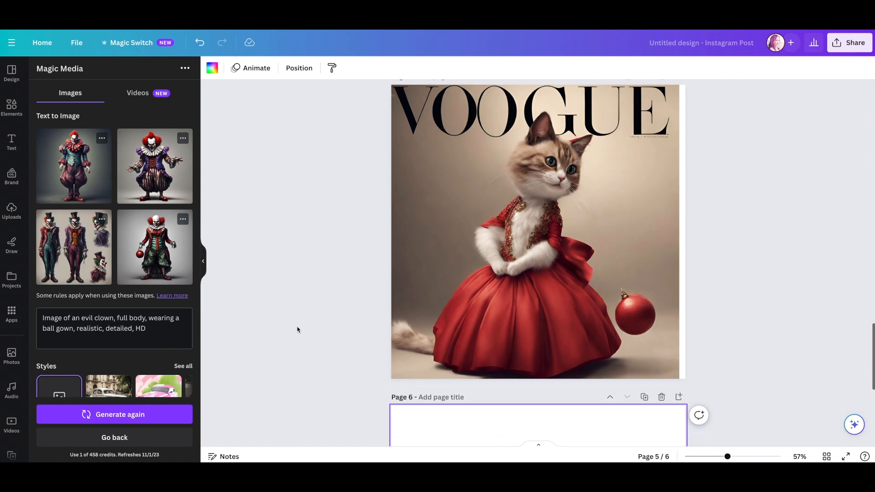
scroll(350, 269, "down", 2)
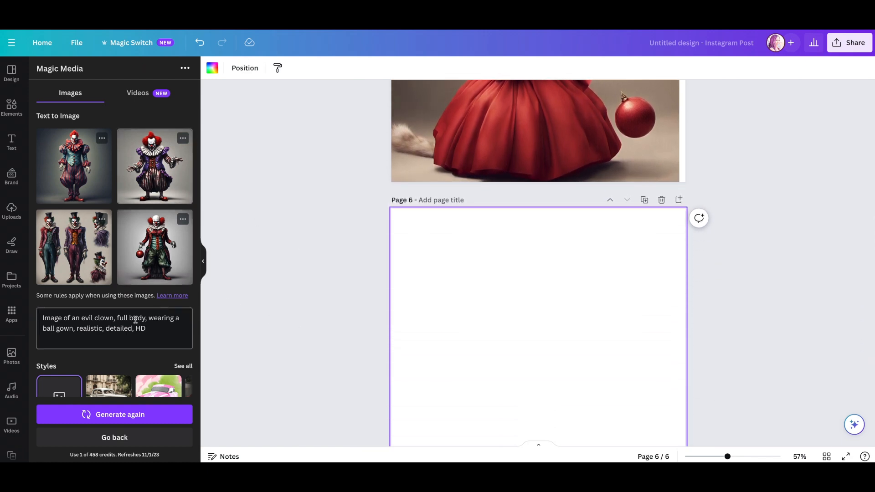
double_click(66, 329)
key("BackSpace")
key("BackSpace")
key("BackSpace")
key("BackSpace")
key("BackSpace")
key("BackSpace")
type("dress")
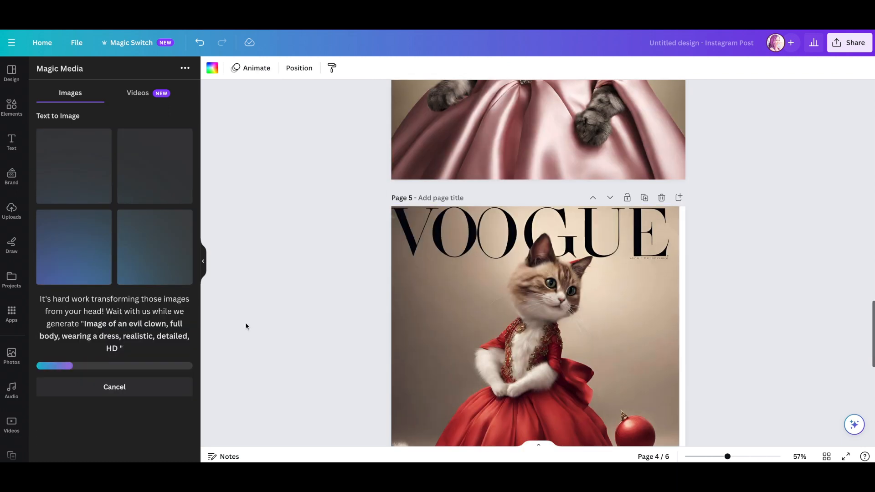
Change "dress" to "pink ball gown" in the clown prompt and generate the images again
scroll(247, 327, "down", 2)
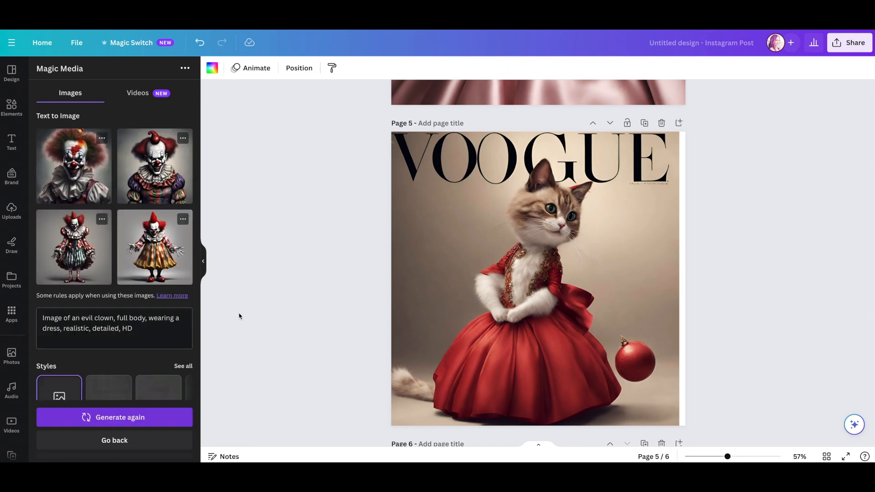
scroll(265, 288, "down", 6)
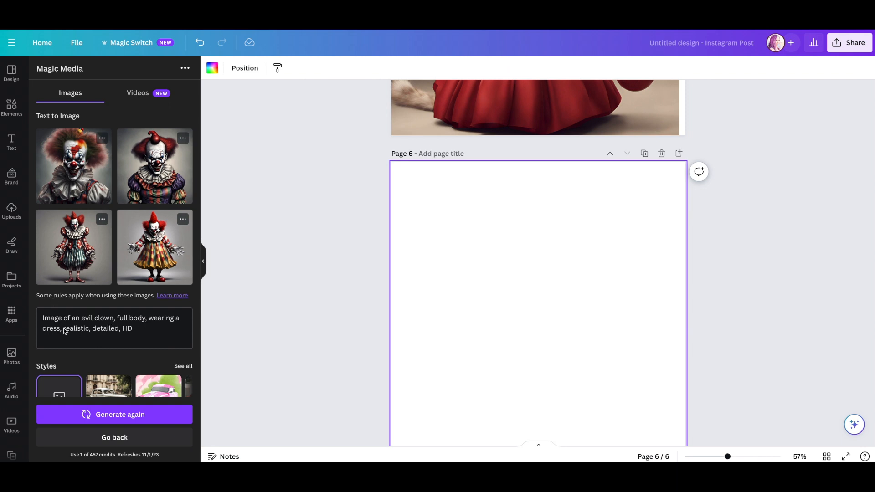
double_click(50, 329)
type("pink ball")
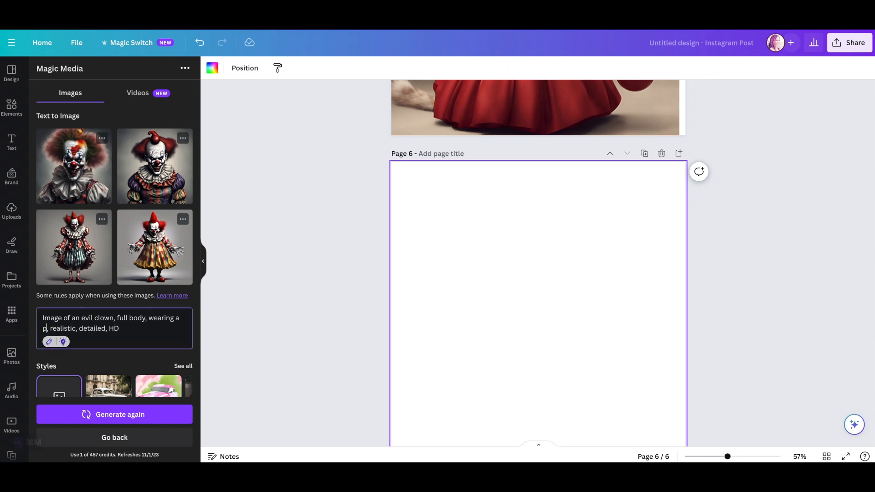
type(" gown")
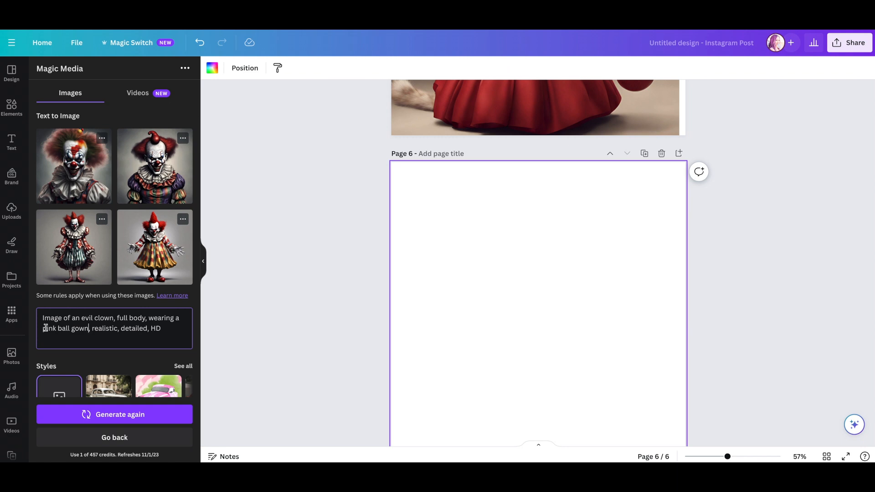
left_click(85, 415)
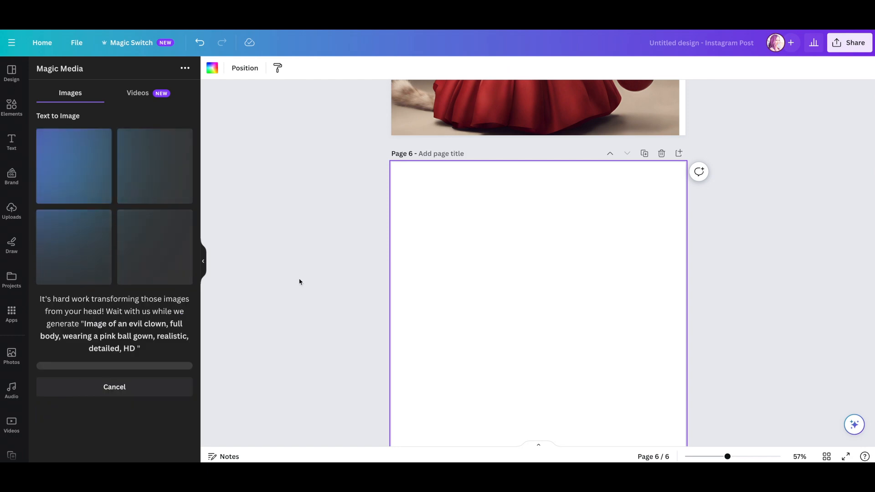
Fill page 6 with the fourth generated clown image, the one in the pink gown on a grey background
scroll(300, 282, "up", 10)
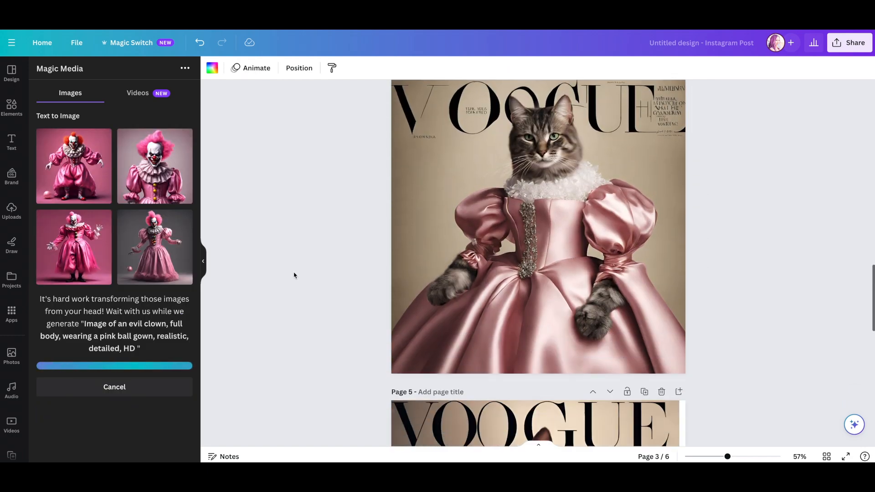
scroll(294, 275, "down", 10)
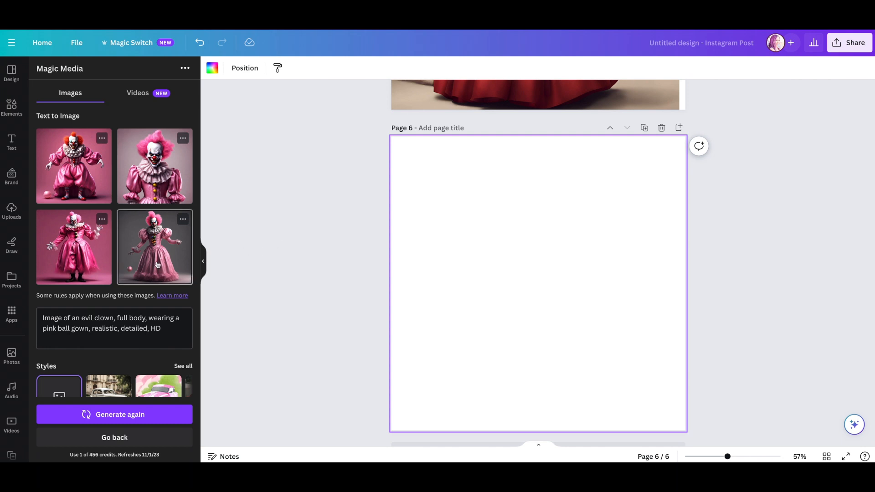
left_click_drag(148, 265, 416, 219)
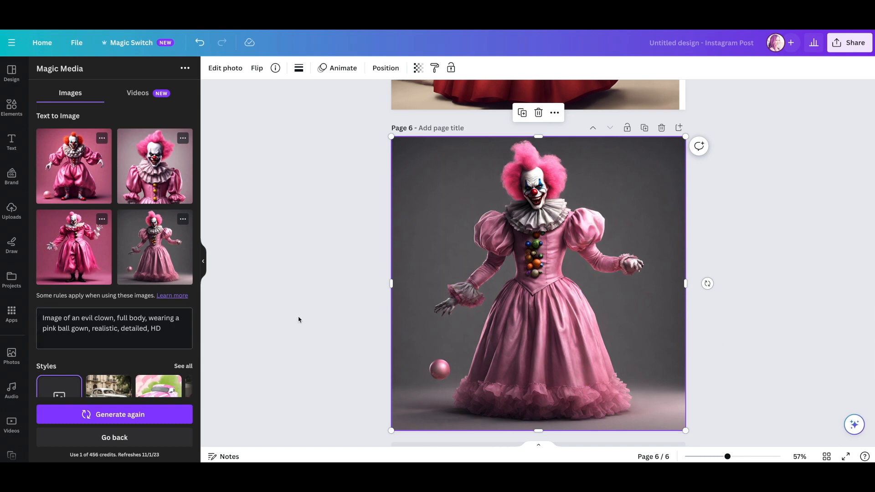
Add a seventh page, place the third clown image with the magenta background on it, and enlarge and centre it to cover the page
scroll(277, 316, "down", 1)
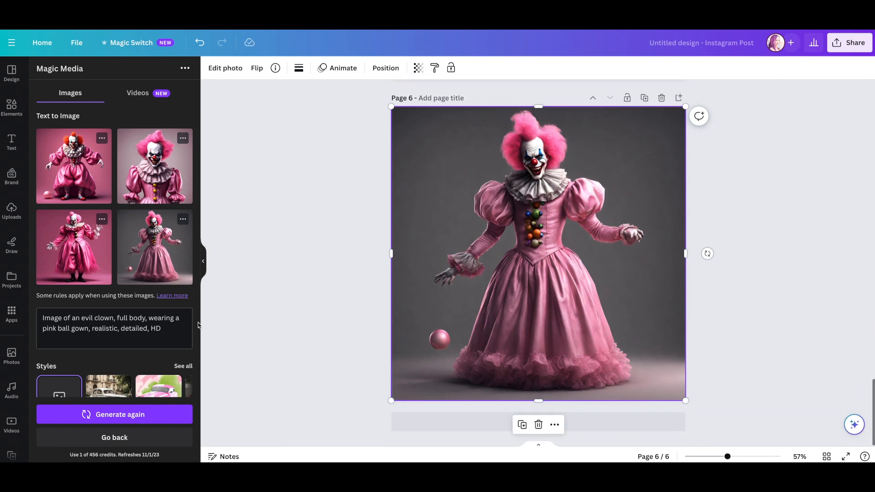
left_click(442, 428)
left_click_drag(91, 255, 458, 216)
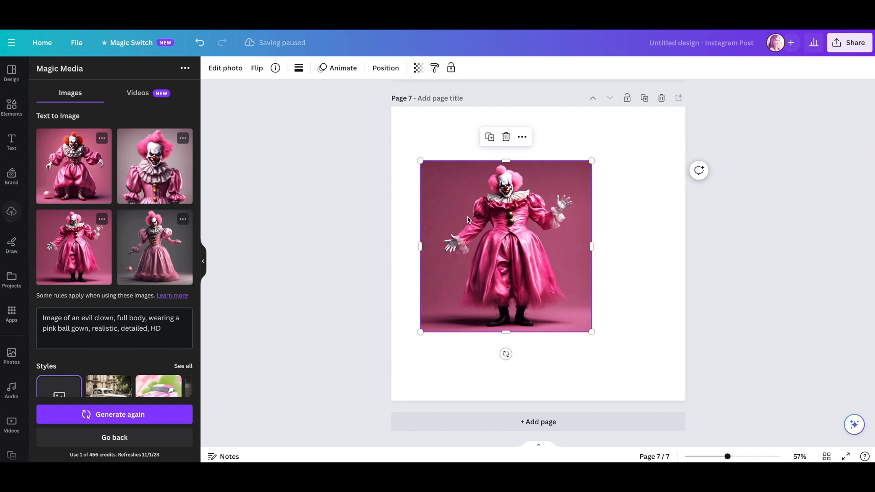
left_click_drag(420, 161, 364, 104)
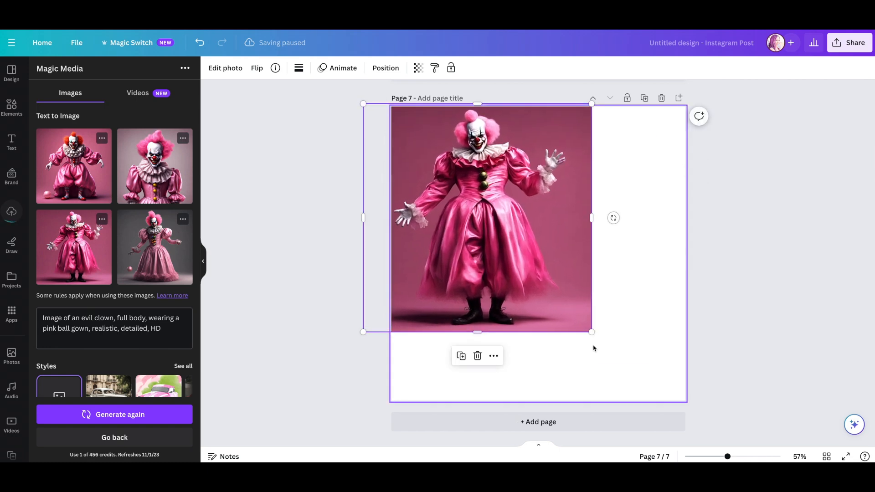
left_click_drag(592, 333, 664, 396)
left_click_drag(611, 356, 636, 356)
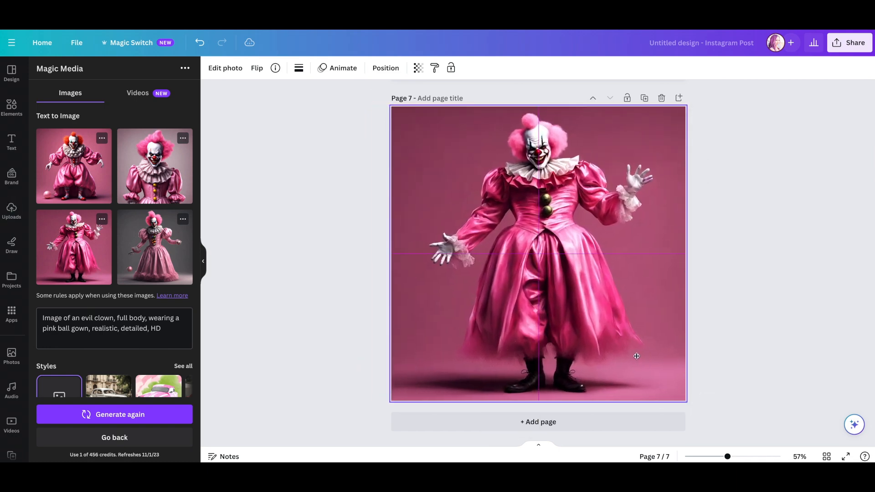
left_click(347, 284)
scroll(347, 284, "up", 4)
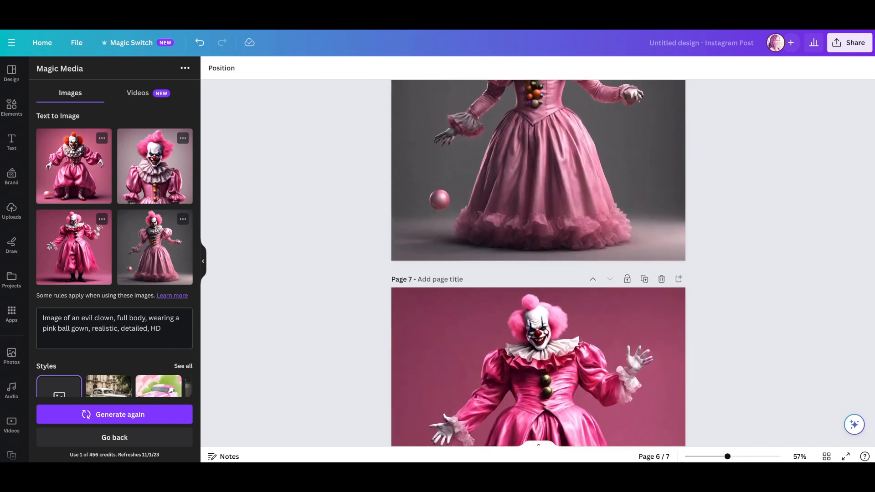
scroll(273, 305, "down", 4)
scroll(273, 305, "up", 10)
scroll(273, 306, "down", 1)
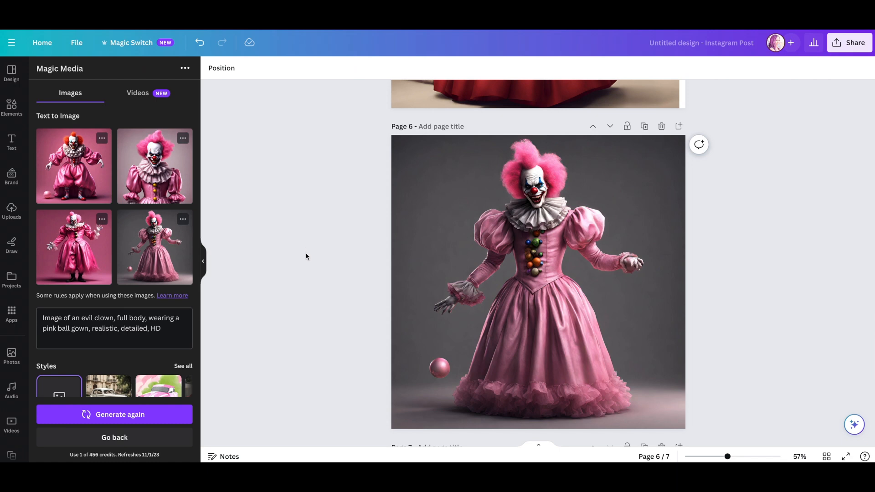
scroll(306, 253, "down", 3)
scroll(306, 256, "down", 5)
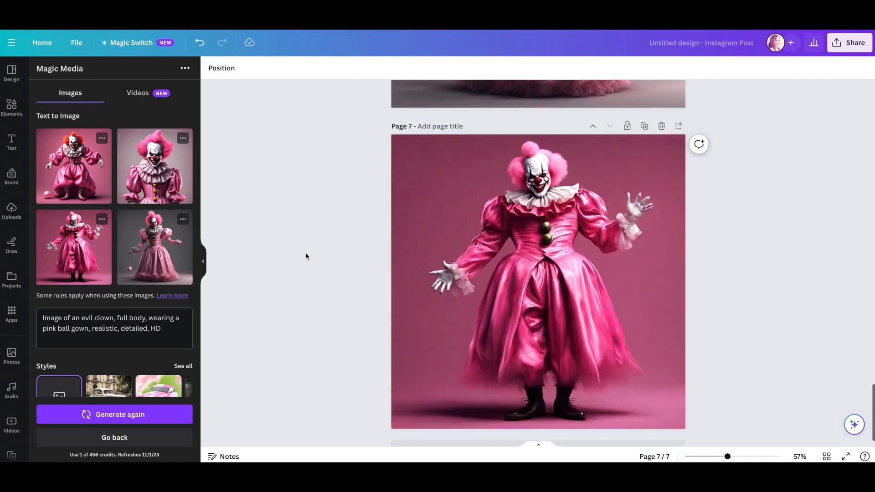